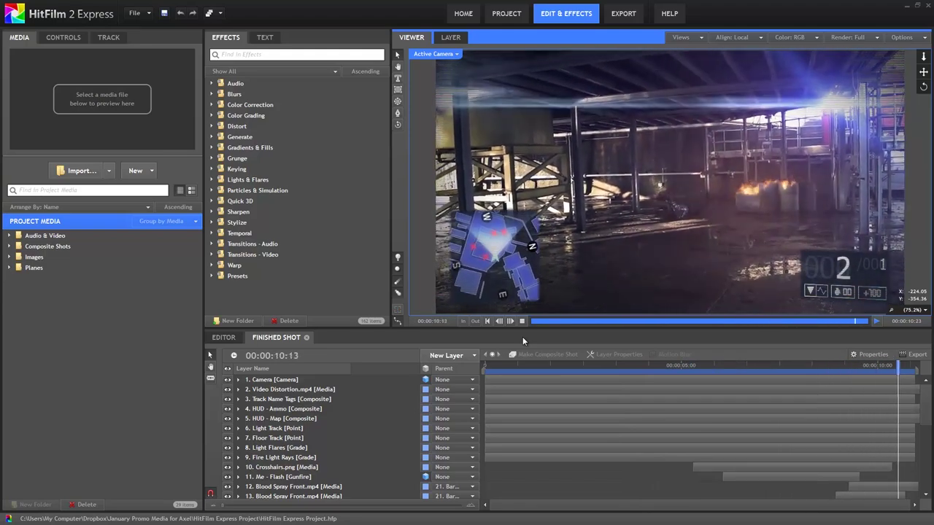
# Step: Stop Finished Shot playback at 00:00:00:00 and switch the HUD - Map layer off and back on
pyautogui.click(385, 335)
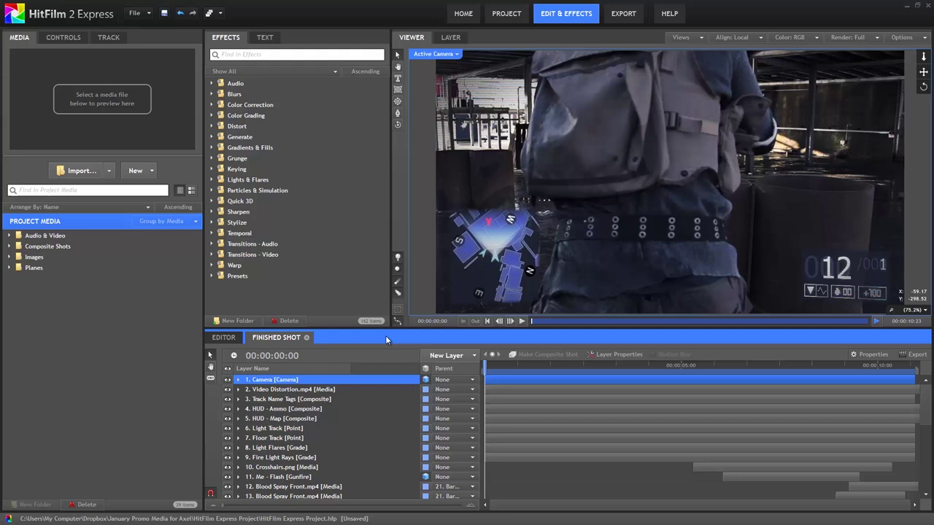
pyautogui.click(227, 419)
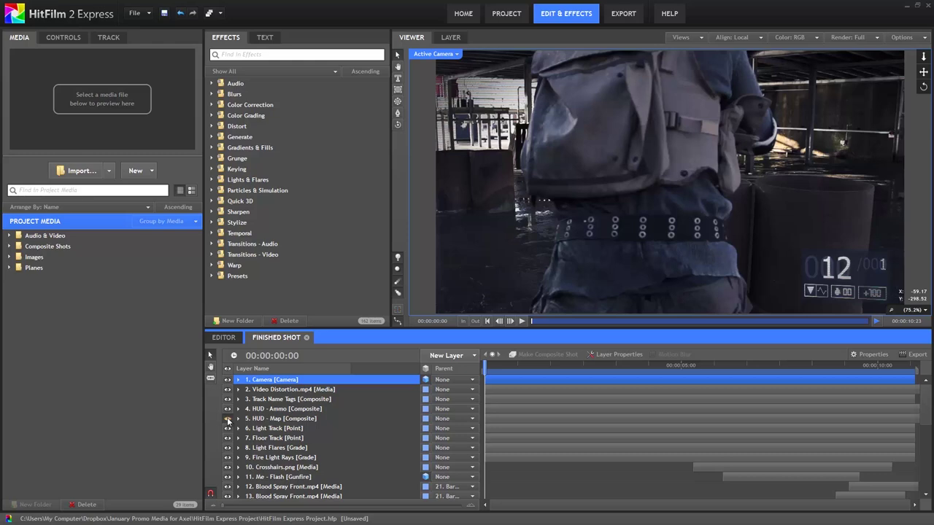
pyautogui.click(227, 419)
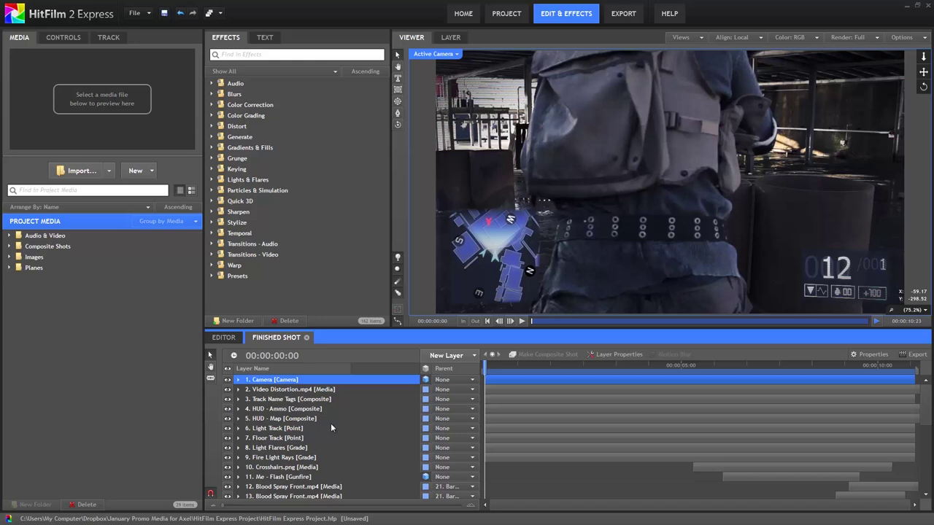
pyautogui.moveTo(927, 396); pyautogui.dragTo(921, 467)
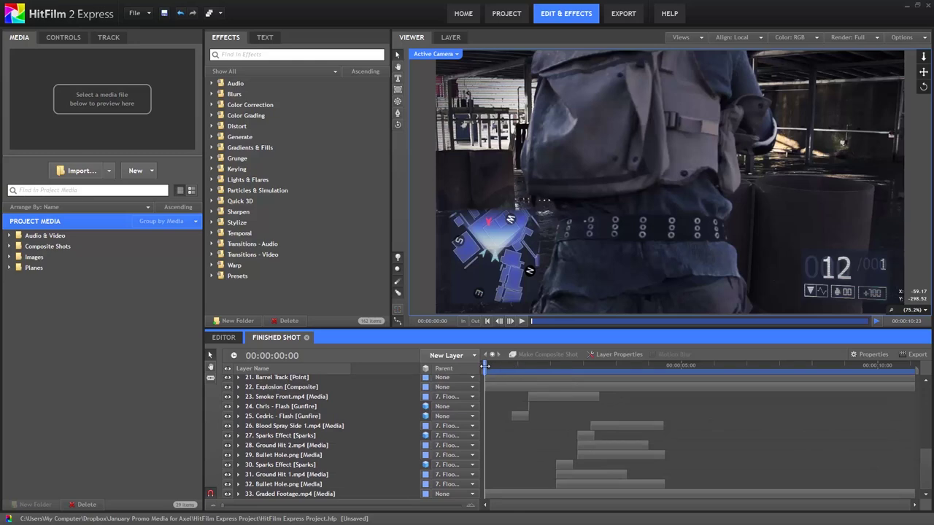
# Step: Park the playhead at frame 16 with layer 25 Cedric - Flash [Gunfire] selected
pyautogui.moveTo(483, 365); pyautogui.dragTo(518, 369)
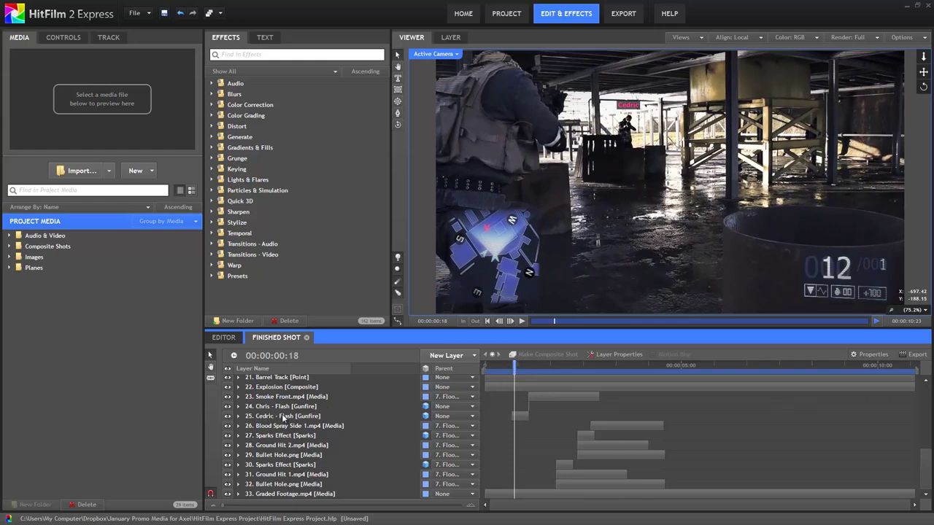
pyautogui.click(286, 417)
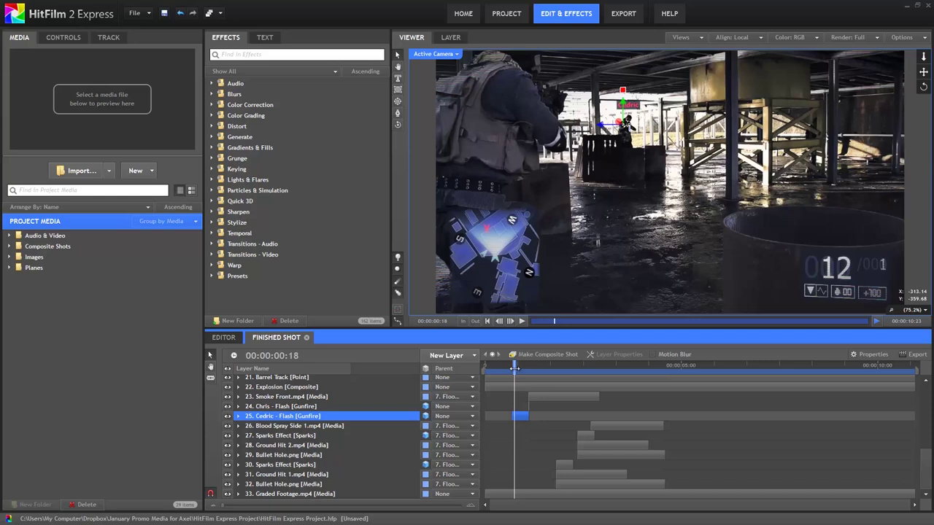
pyautogui.moveTo(514, 368); pyautogui.dragTo(511, 368)
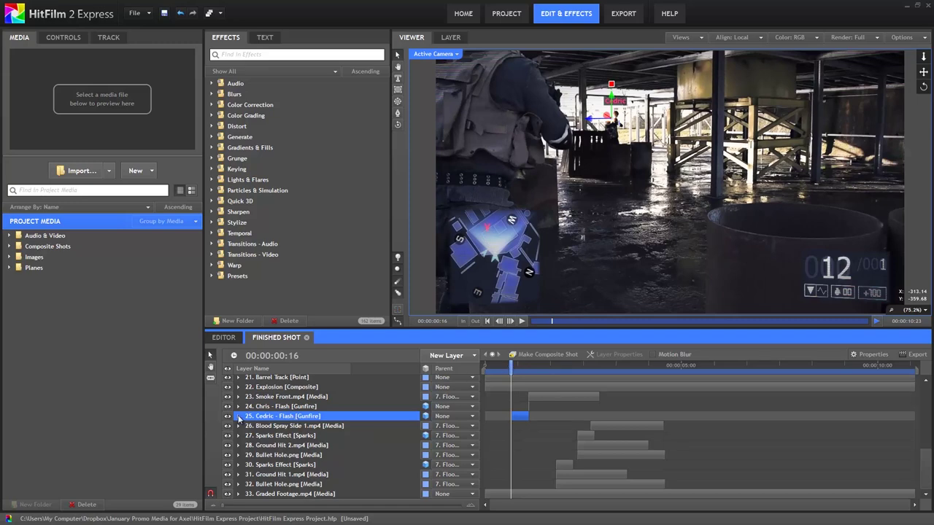
# Step: Expand Cedric - Flash's Core Flare group in Controls and zoom the timeline in to single frames
pyautogui.click(238, 417)
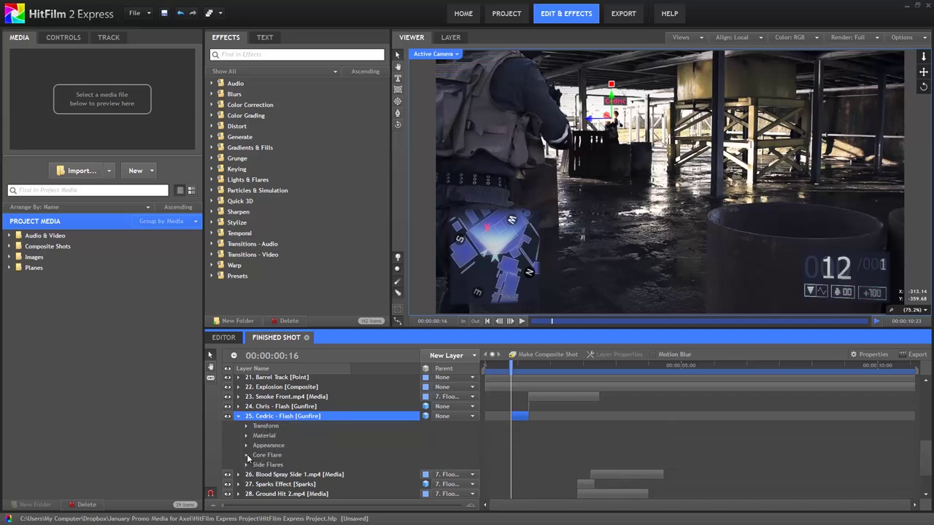
pyautogui.click(247, 456)
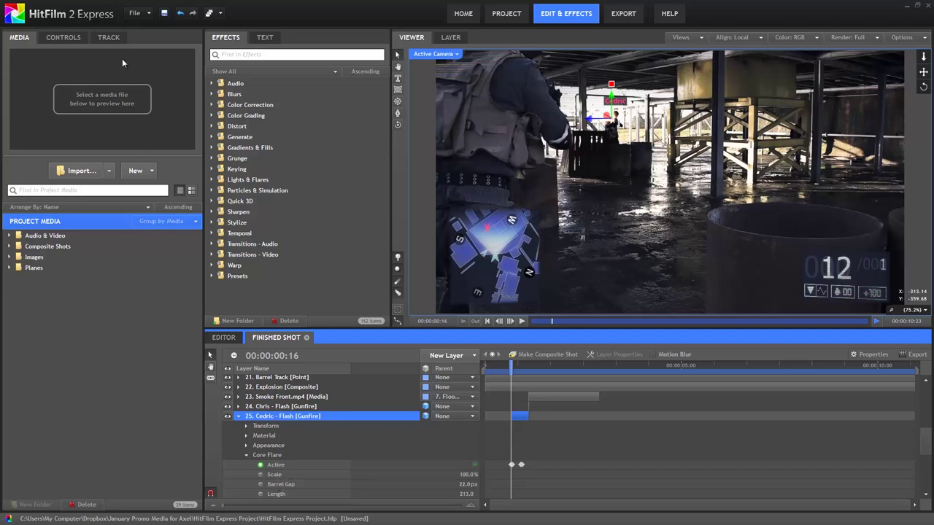
pyautogui.click(71, 42)
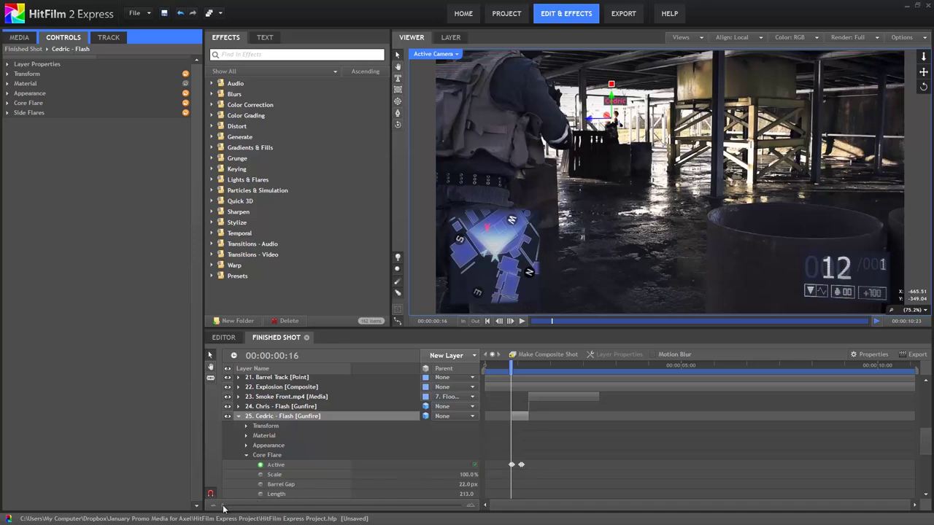
pyautogui.moveTo(223, 508); pyautogui.dragTo(320, 506)
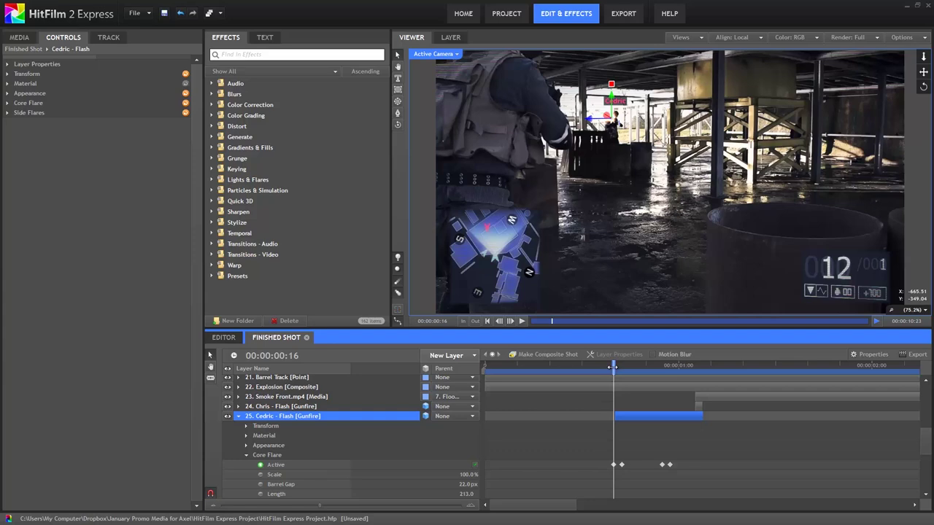
# Step: At frame 22, select Core Flare Active, discarding a stray Length keyframe so Length stays unkeyed
pyautogui.moveTo(615, 367)
pyautogui.mouseDown()
pyautogui.moveTo(664, 370)
pyautogui.moveTo(615, 370)
pyautogui.mouseUp()
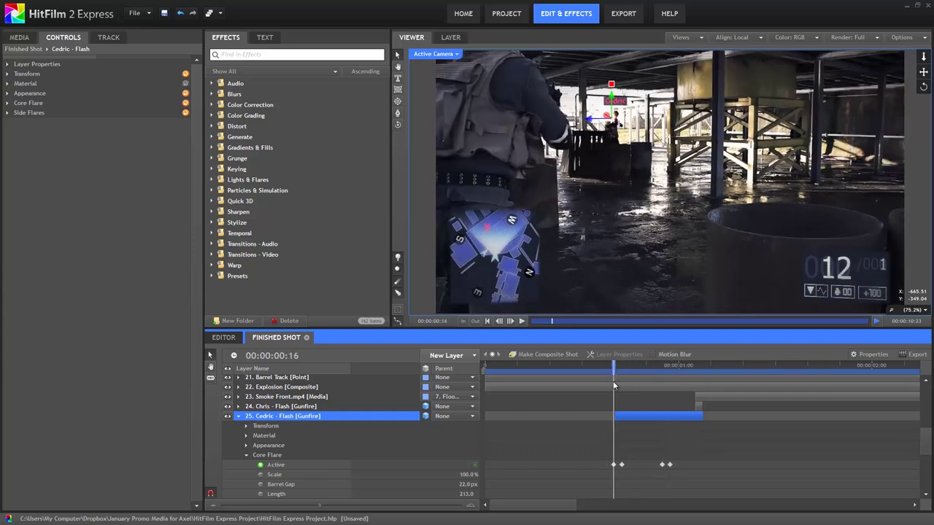
pyautogui.click(273, 475)
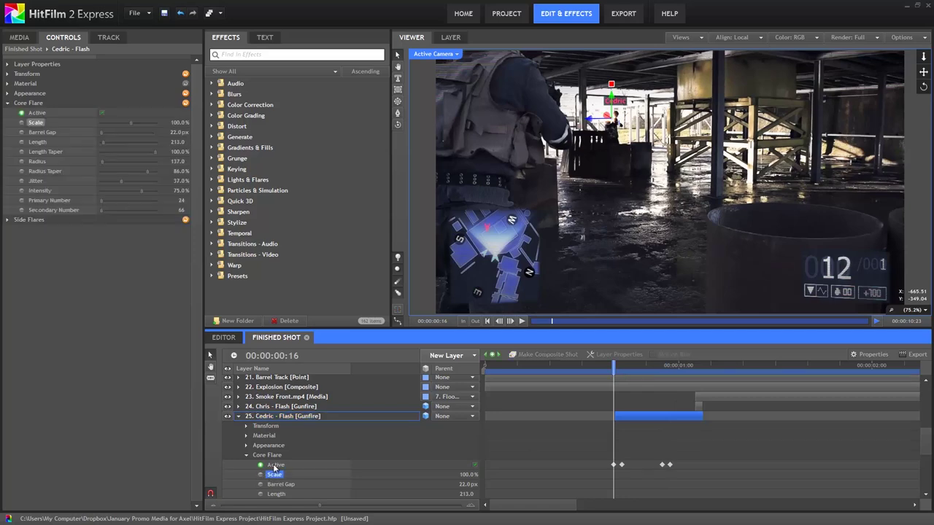
pyautogui.click(275, 466)
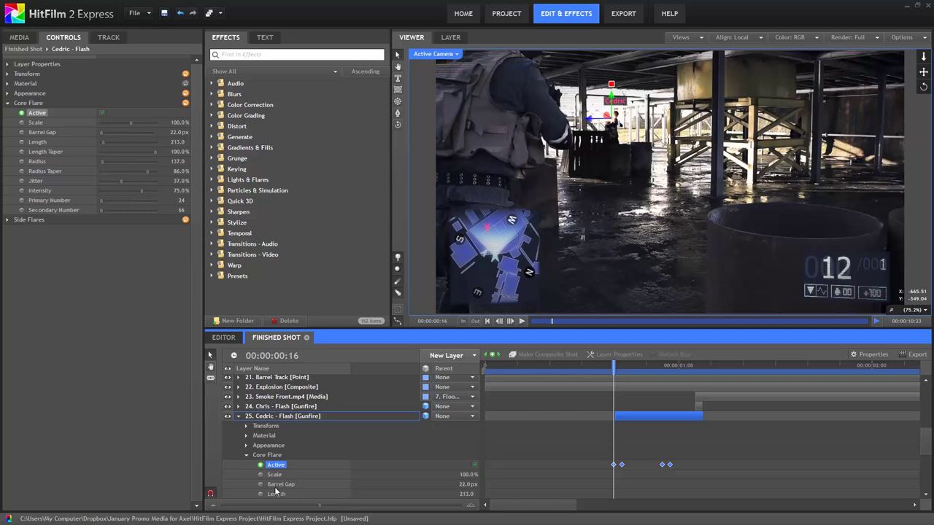
pyautogui.click(261, 495)
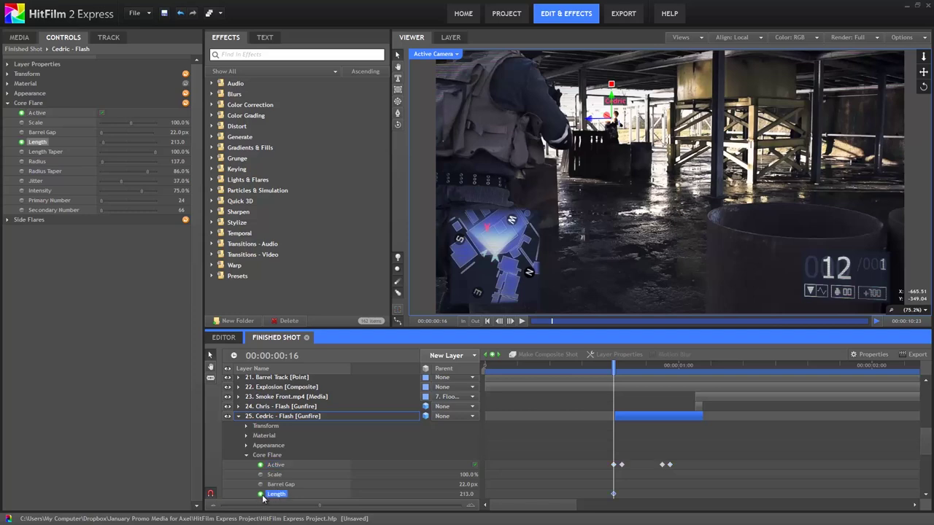
pyautogui.click(261, 494)
pyautogui.click(276, 465)
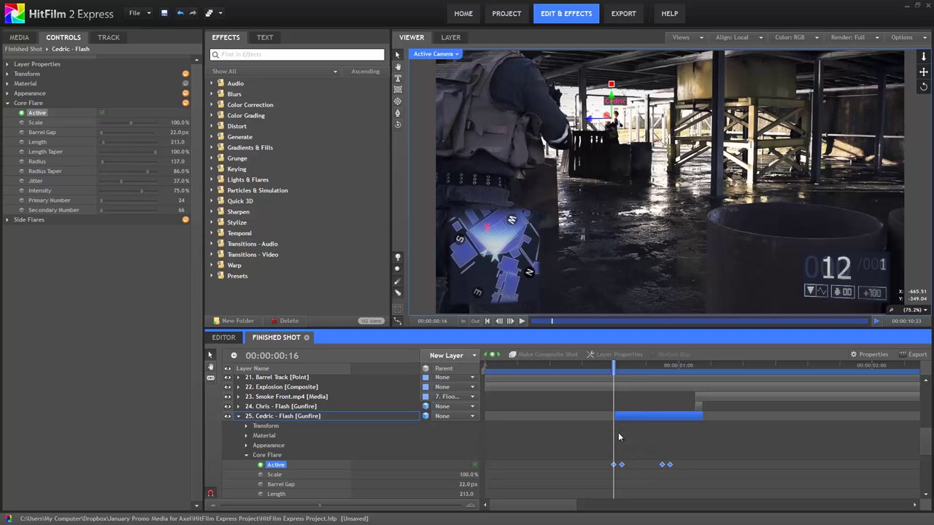
# Step: Key the Core Flare Active property on frames 17, 19, 20 and 21
pyautogui.moveTo(613, 366); pyautogui.dragTo(631, 369)
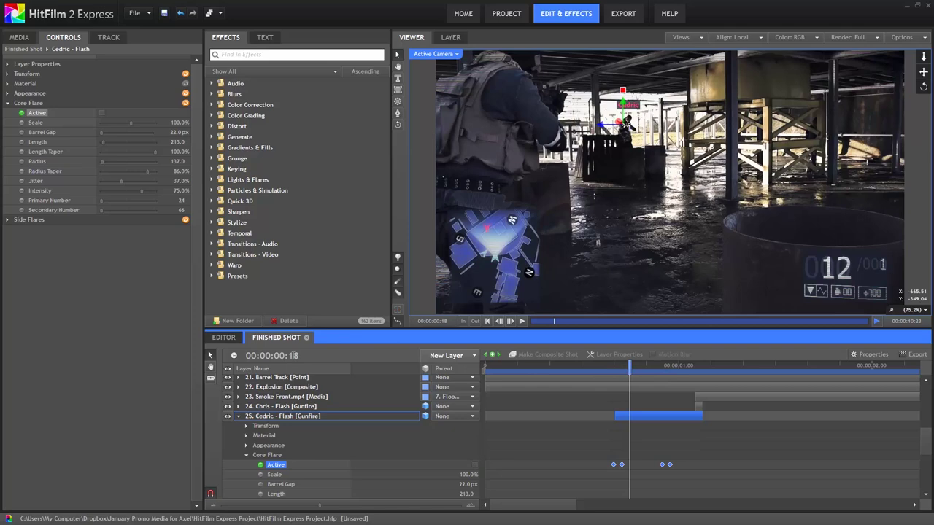
pyautogui.click(475, 466)
pyautogui.press('Right')
pyautogui.click(475, 465)
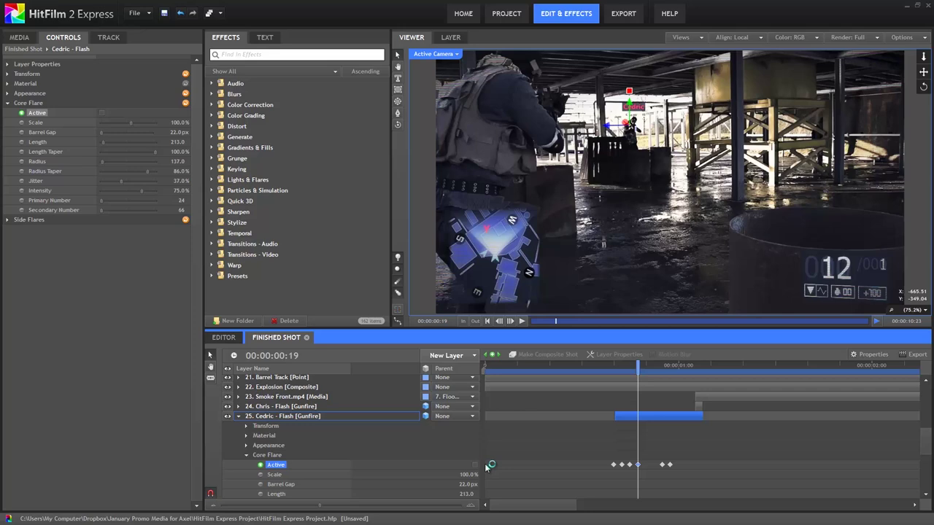
pyautogui.press('Right')
pyautogui.click(479, 464)
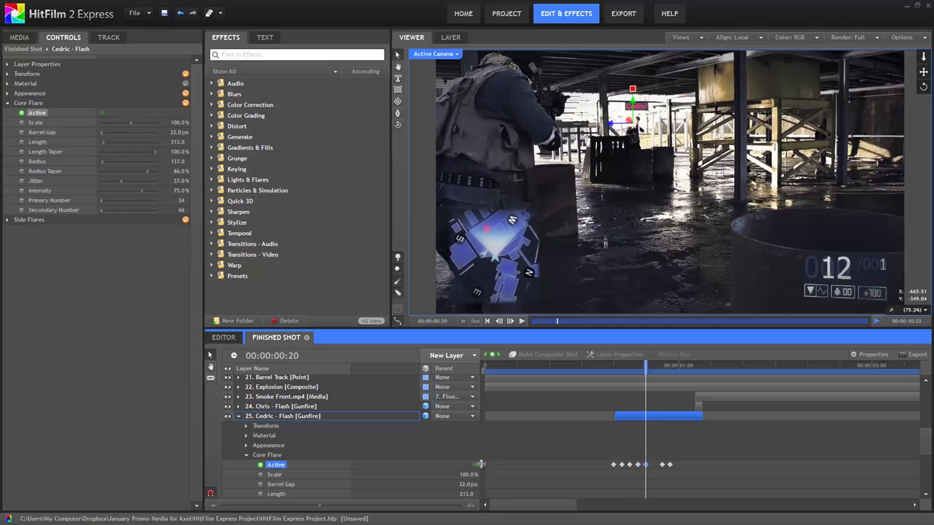
pyautogui.press('Right')
pyautogui.click(475, 466)
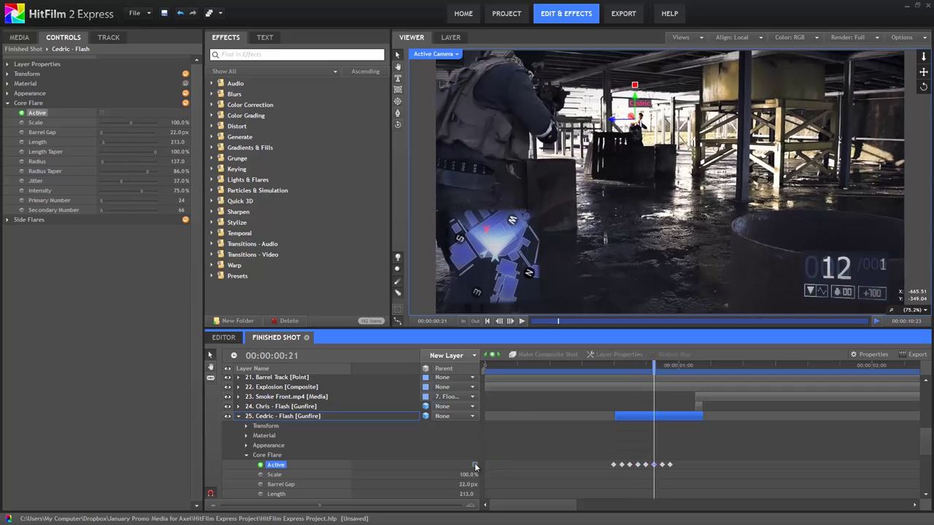
# Step: Add Active keyframes at the one-second mark and the next frame, then return to about frame 17
pyautogui.press('Right')
pyautogui.press('Right')
pyautogui.press('Right')
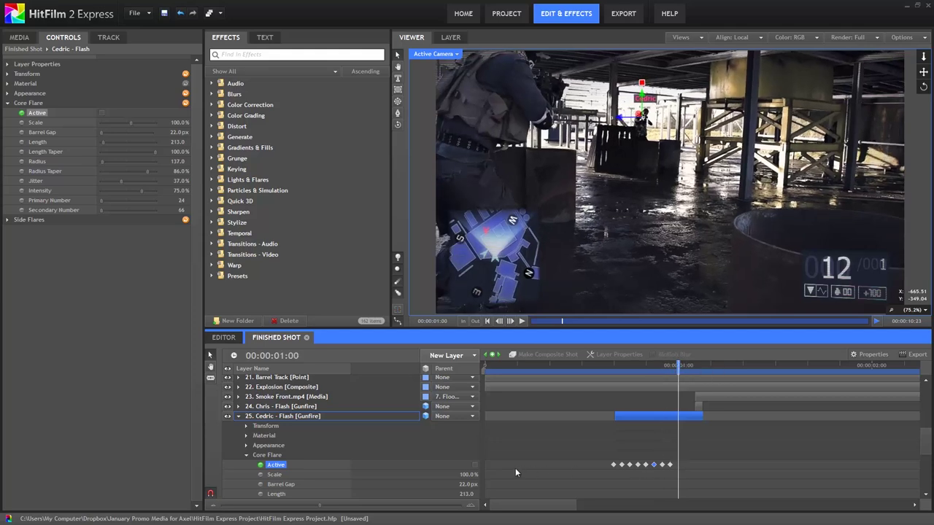
pyautogui.click(475, 465)
pyautogui.press('Right')
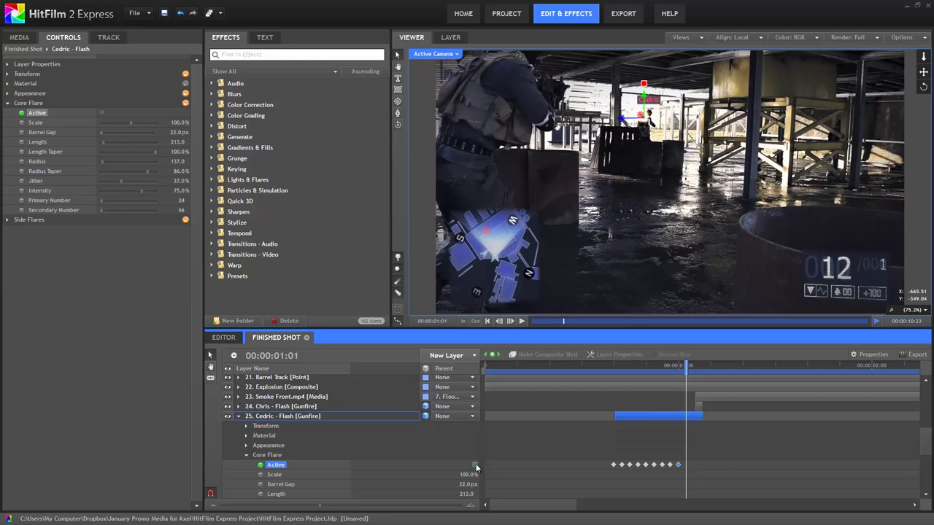
pyautogui.click(475, 465)
pyautogui.moveTo(612, 371)
pyautogui.mouseDown()
pyautogui.moveTo(705, 371)
pyautogui.moveTo(623, 370)
pyautogui.mouseUp()
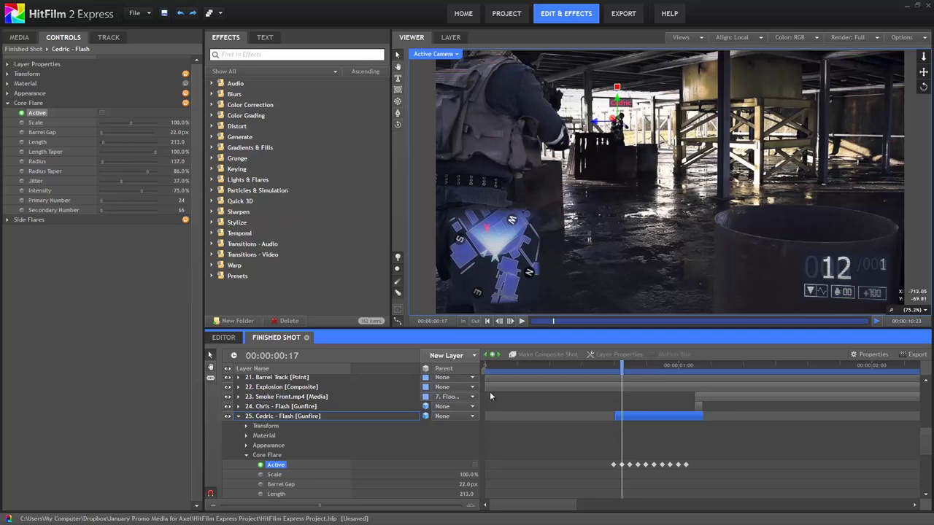
# Step: Collapse the flash layer, zoom the timeline out, and preview the shot, settling at 00:00:02:09
pyautogui.click(238, 417)
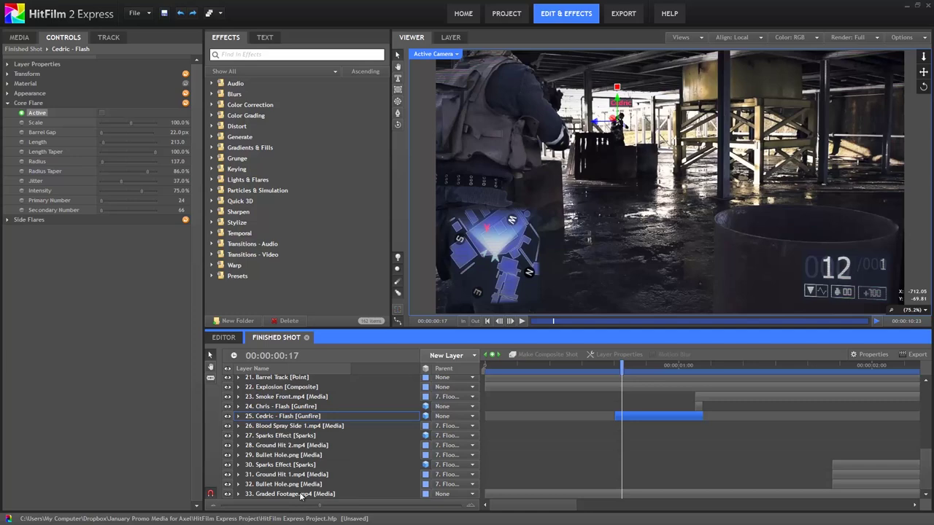
pyautogui.moveTo(318, 509); pyautogui.dragTo(221, 517)
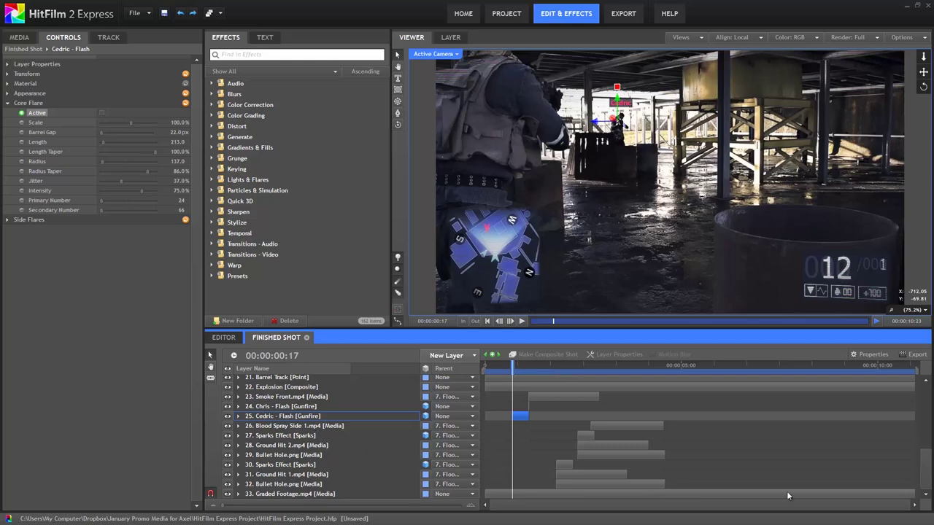
pyautogui.click(290, 494)
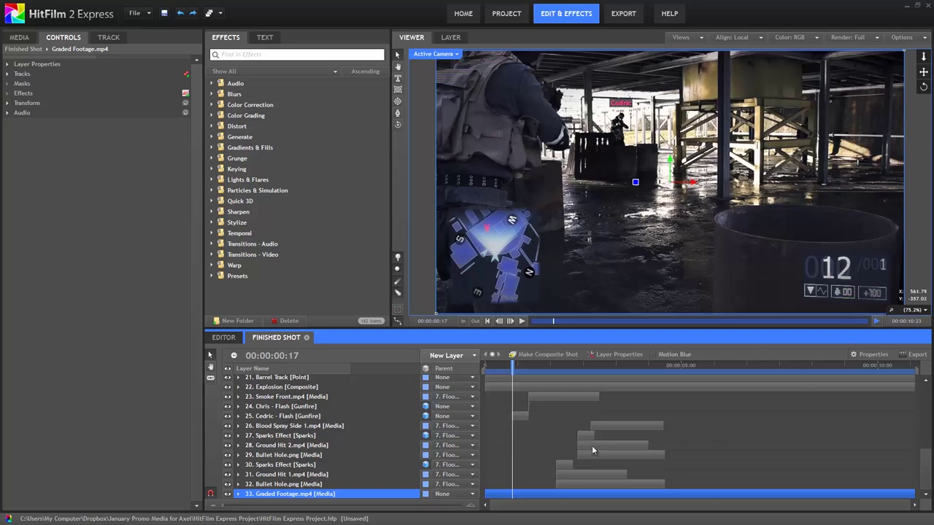
pyautogui.press('space')
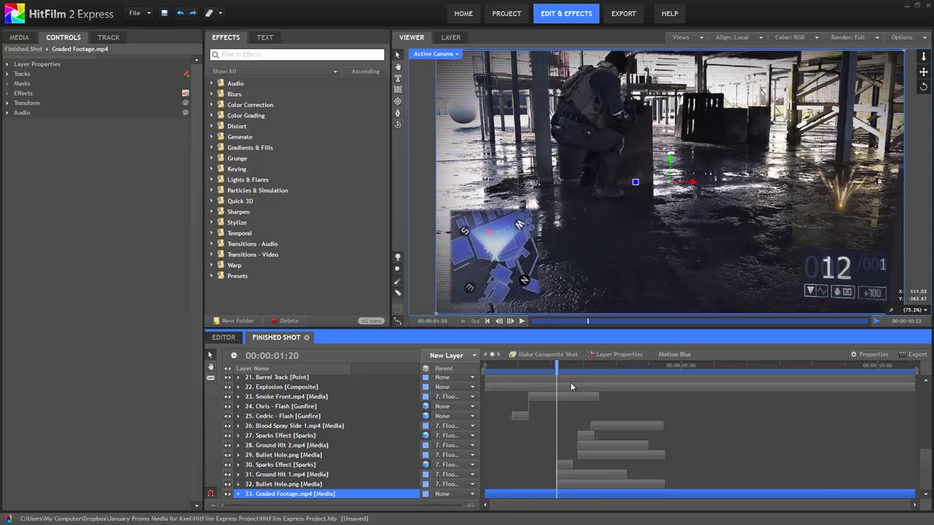
pyautogui.moveTo(556, 365); pyautogui.dragTo(577, 371)
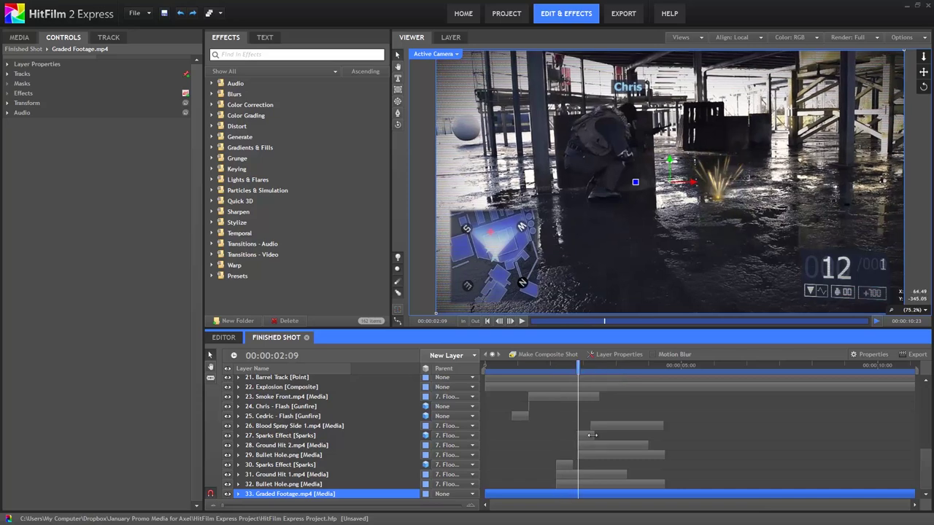
pyautogui.hotkey('ctrl', 'z')
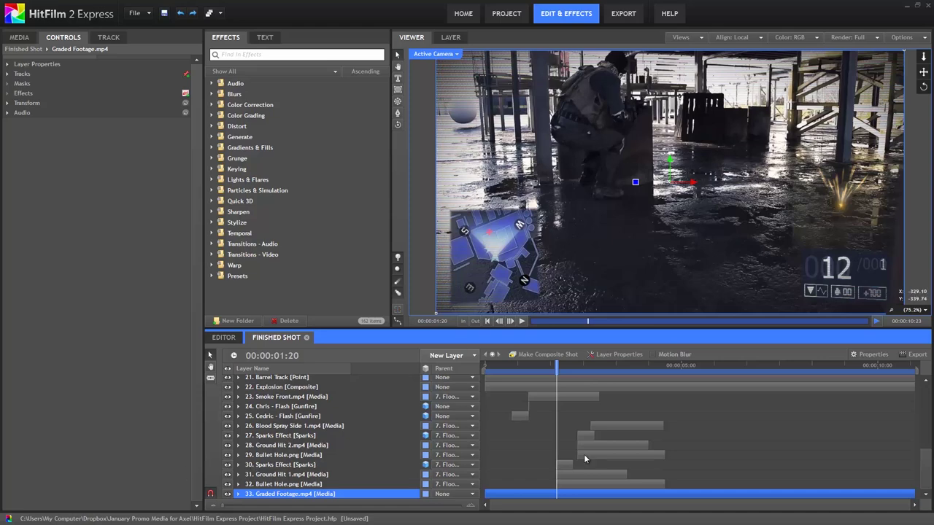
pyautogui.hotkey('ctrl', 'y')
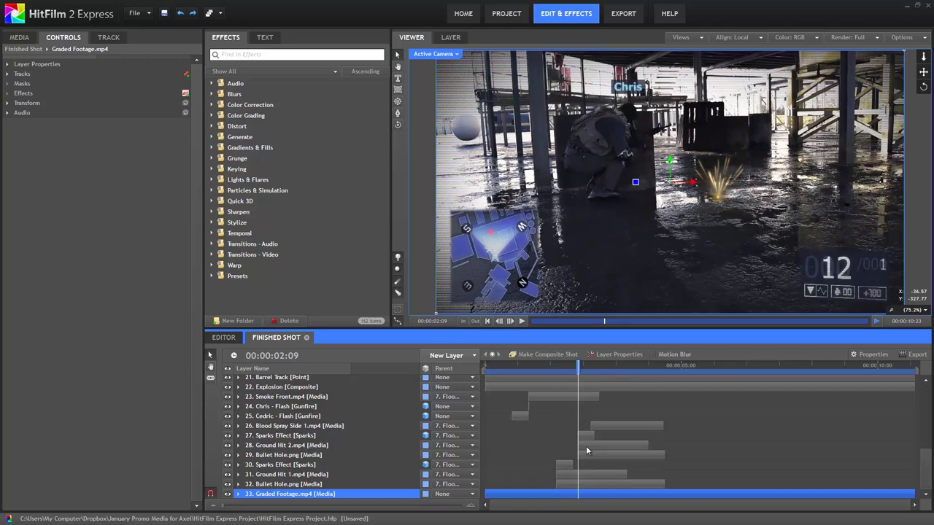
# Step: Select Sparks Effect layer 27 and show its Transform: Position -30.2, 6.1, 0.0, Scale 15%
pyautogui.click(278, 436)
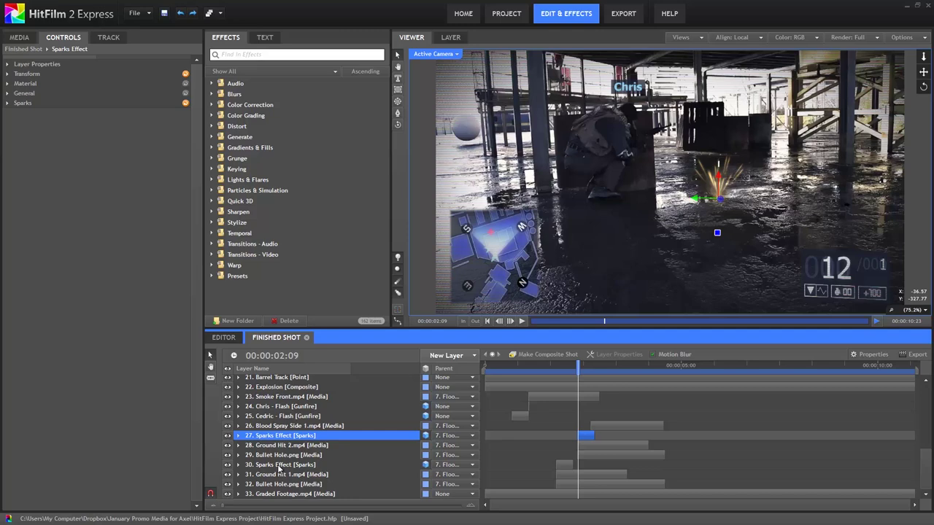
pyautogui.click(278, 465)
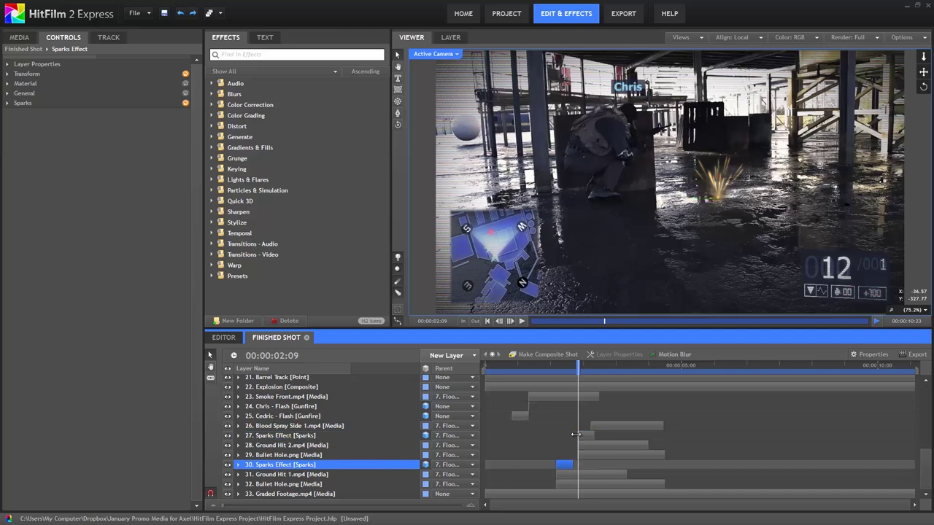
pyautogui.click(276, 438)
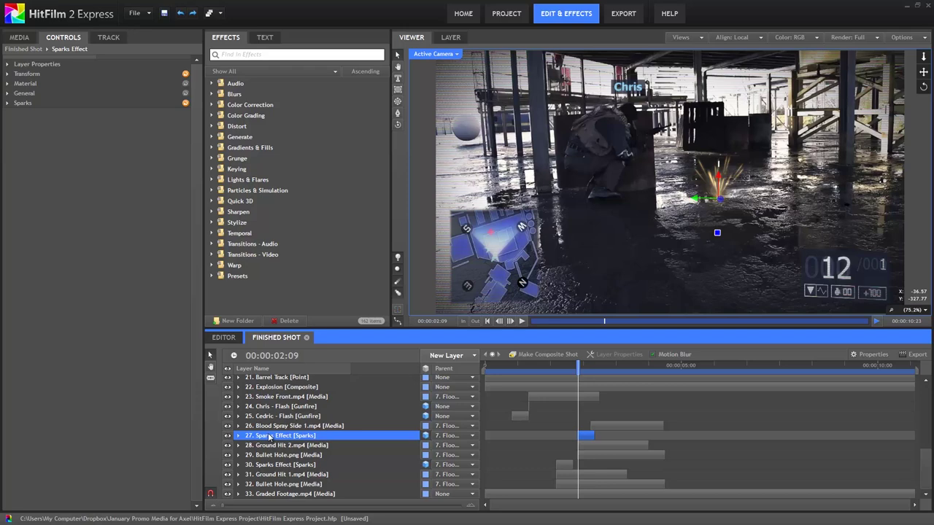
pyautogui.click(8, 74)
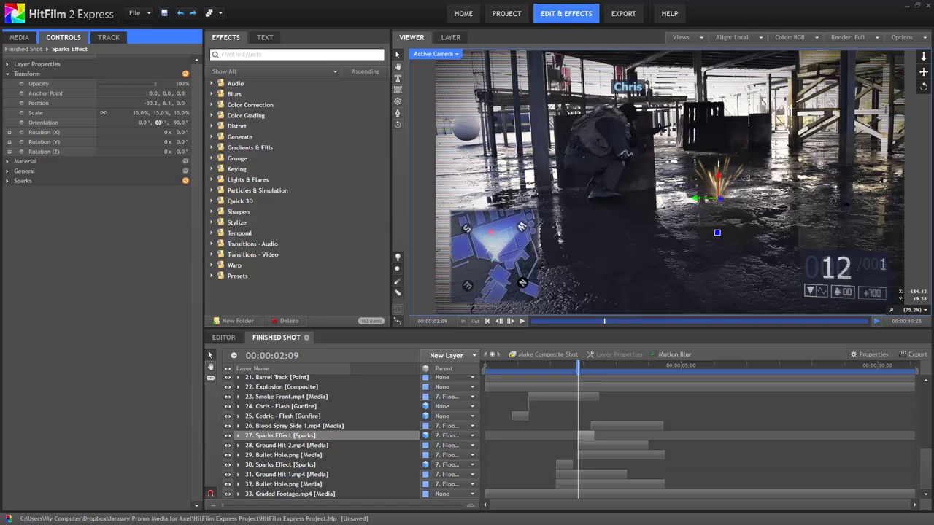
# Step: Change the Sparks Effect's Orientation Y from 0° to 131.0°
pyautogui.moveTo(156, 123); pyautogui.dragTo(217, 121)
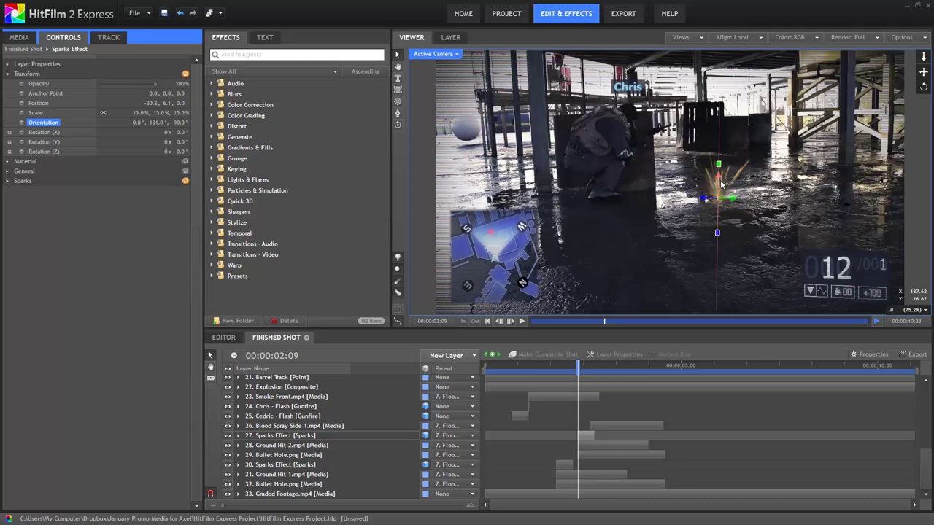
# Step: In the Sparks group set Amount 140 and Spread 50.6°, then Orientation -22°, 131°, -65°
pyautogui.click(7, 182)
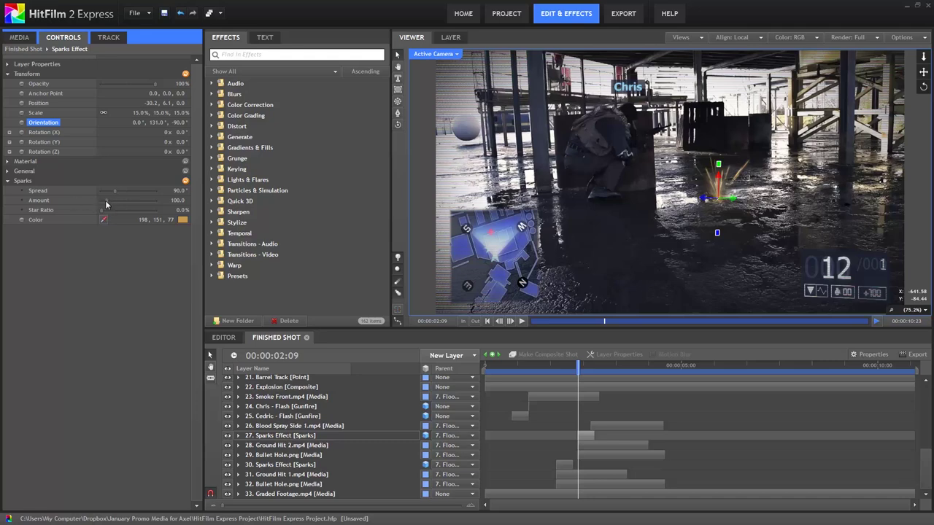
pyautogui.moveTo(106, 204)
pyautogui.mouseDown()
pyautogui.moveTo(210, 208)
pyautogui.moveTo(111, 206)
pyautogui.mouseUp()
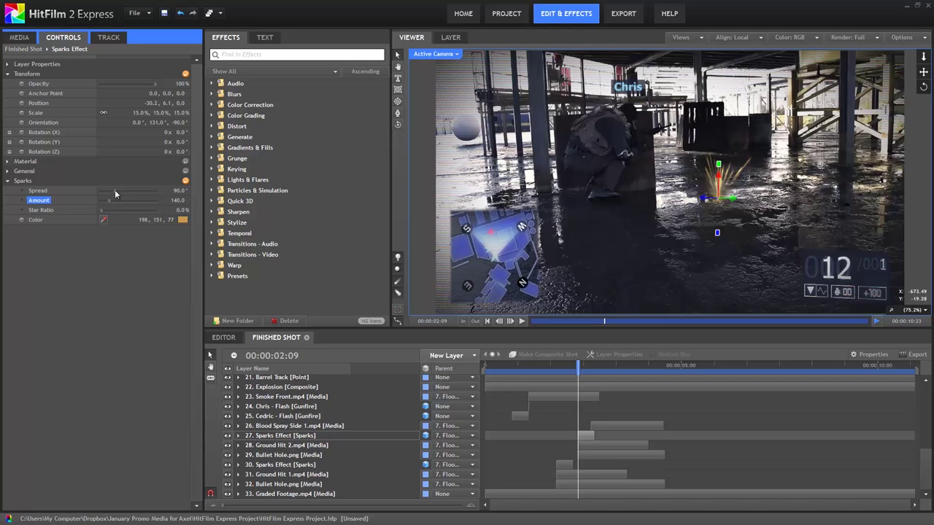
pyautogui.moveTo(115, 190)
pyautogui.mouseDown()
pyautogui.moveTo(92, 190)
pyautogui.moveTo(156, 195)
pyautogui.moveTo(109, 190)
pyautogui.mouseUp()
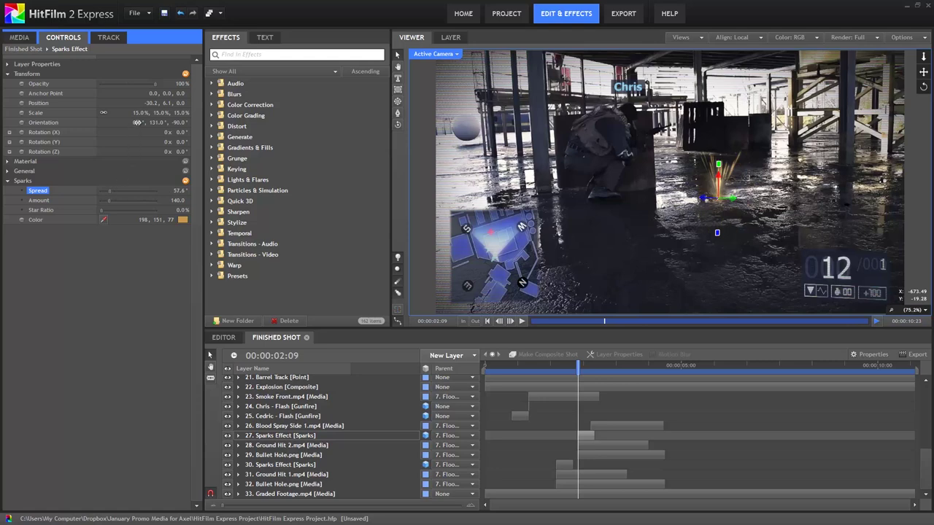
pyautogui.moveTo(137, 122); pyautogui.dragTo(172, 124)
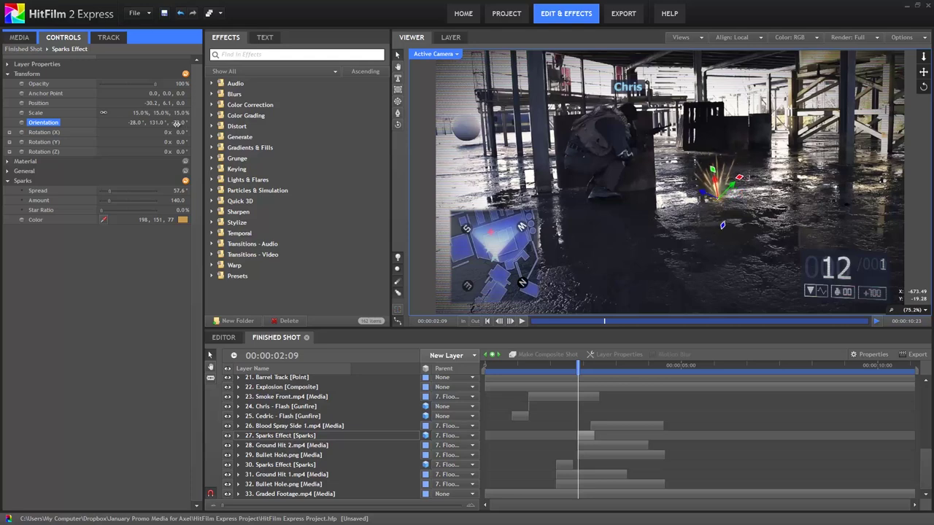
pyautogui.moveTo(174, 191); pyautogui.dragTo(173, 190)
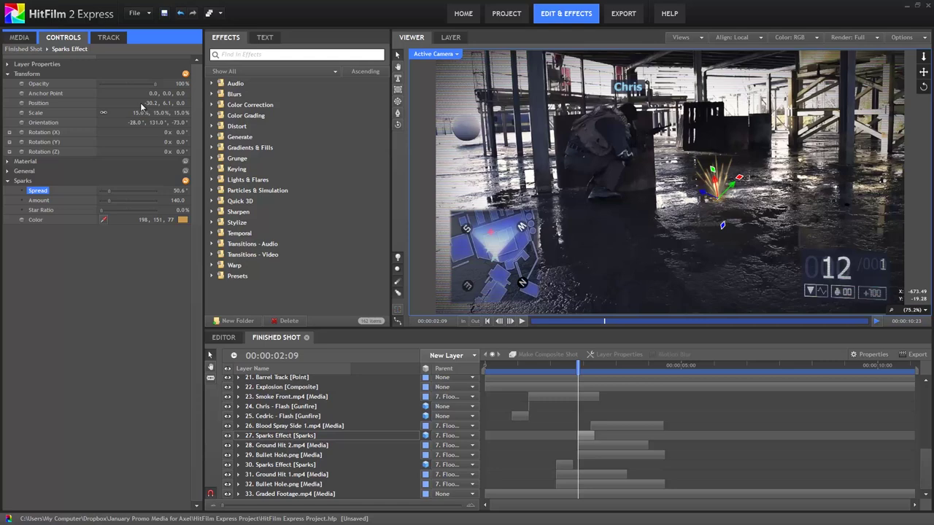
pyautogui.moveTo(134, 122); pyautogui.dragTo(180, 122)
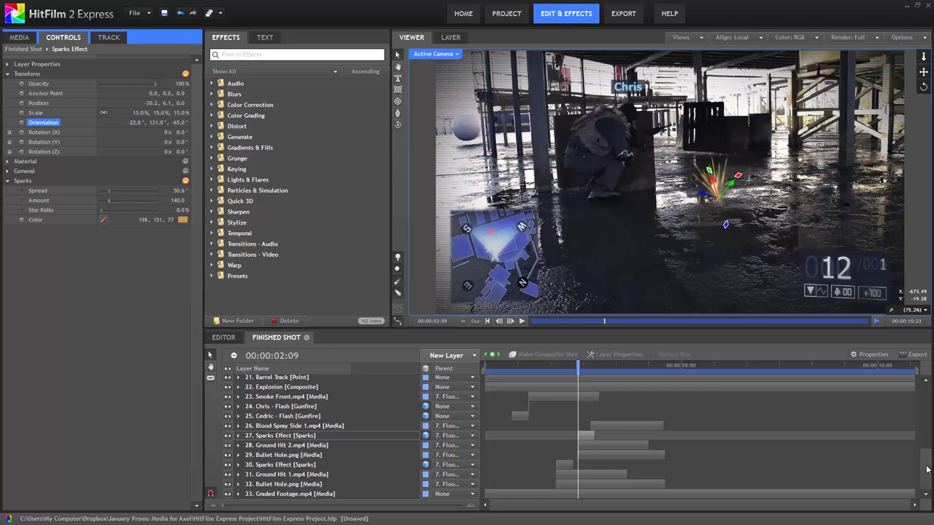
pyautogui.moveTo(925, 463); pyautogui.dragTo(932, 394)
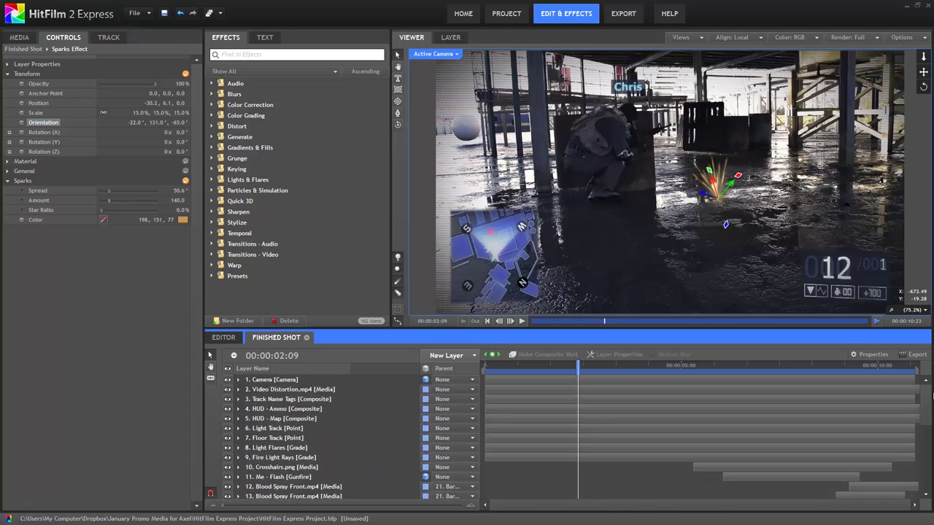